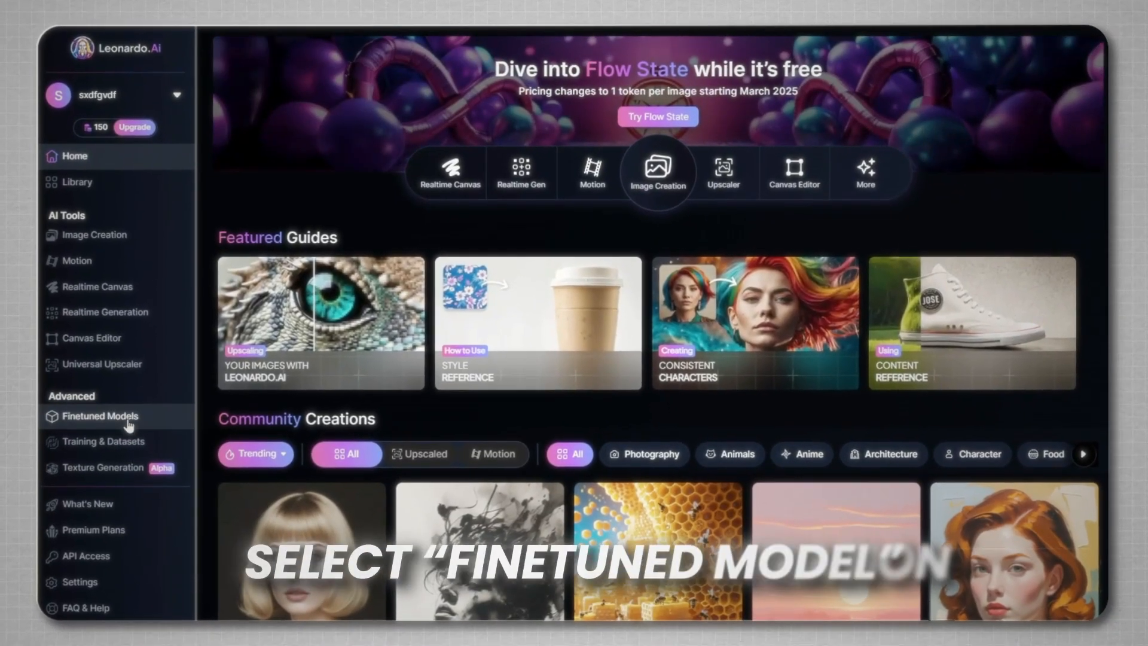
- Generate four images with the 3D Animation Style finetuned model from the Disney Pixar-style prompt of a man holding his cracked coffee cup
left_click(99, 412)
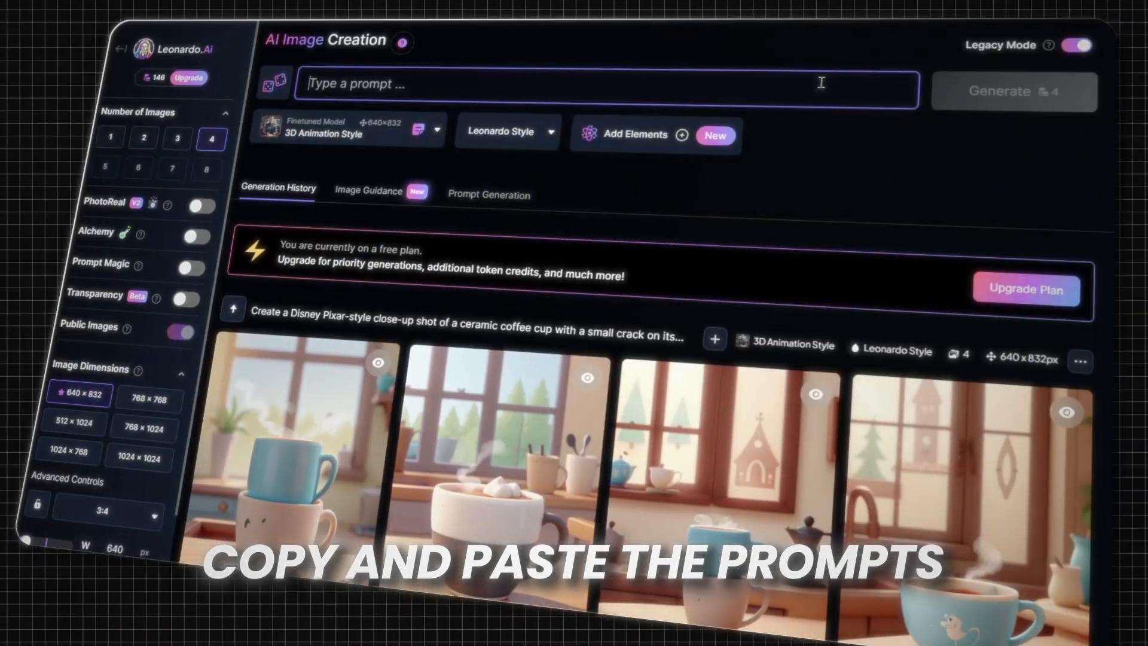
type("Create a Disney Pixar-style medium shot of Jake, a 35-year-old man with short brown hair and light stubble, standing in his cozy kitchen, holding his favorite cracked coffee cup. He wears a flannel shirt and looks at the cup with a thoughtful expression. The warm morning sunlight highlights his face. The point of view is slightly over his shoulder, making the crack in the cup the focal point. The mood is nostalgic and reflective, with a cozy kitchen background featuring a coffee maker, wooden shelves, and small potted plants.\"")
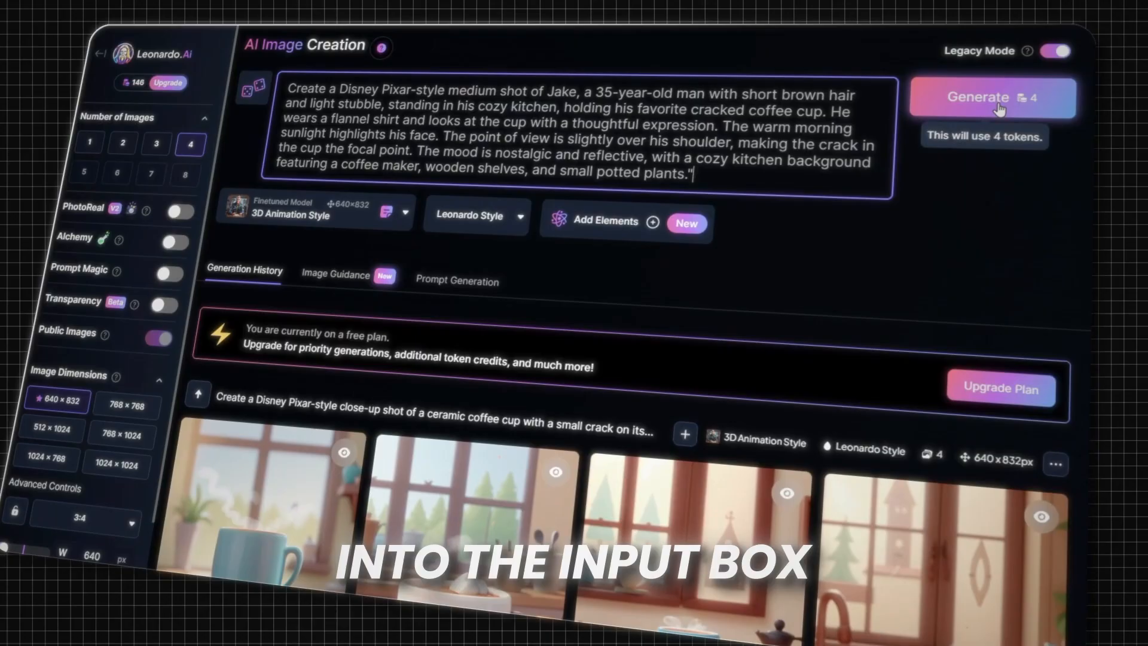
left_click(1002, 105)
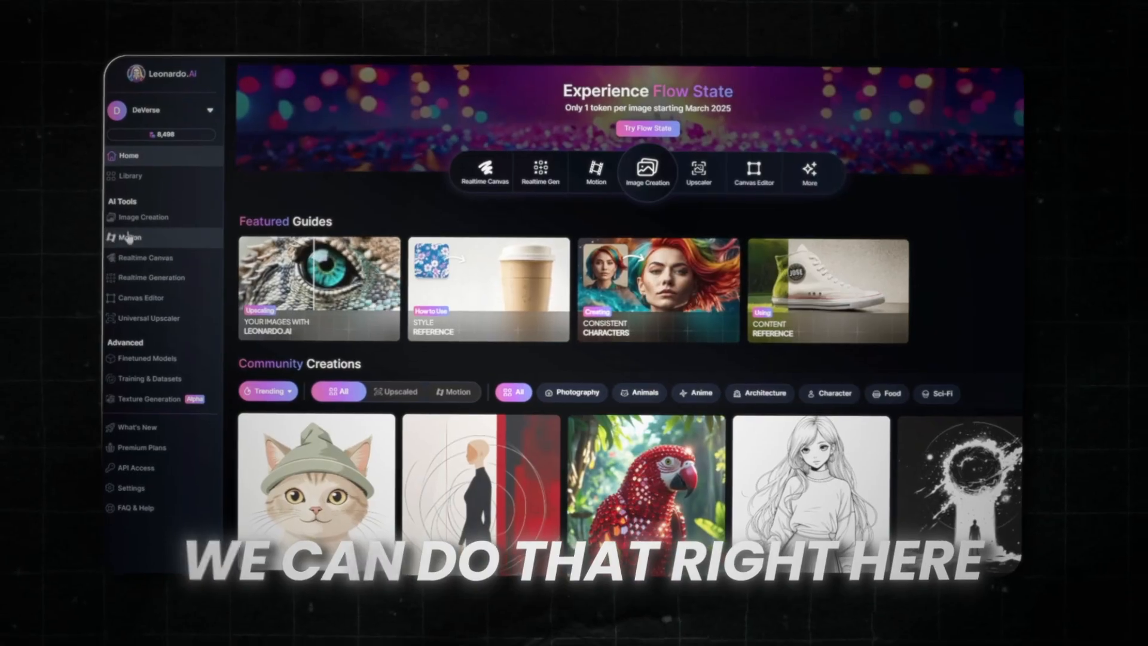
- Generate a motion video from the first close-up image of the smiling blonde woman with a motion strength of 3
left_click(130, 219)
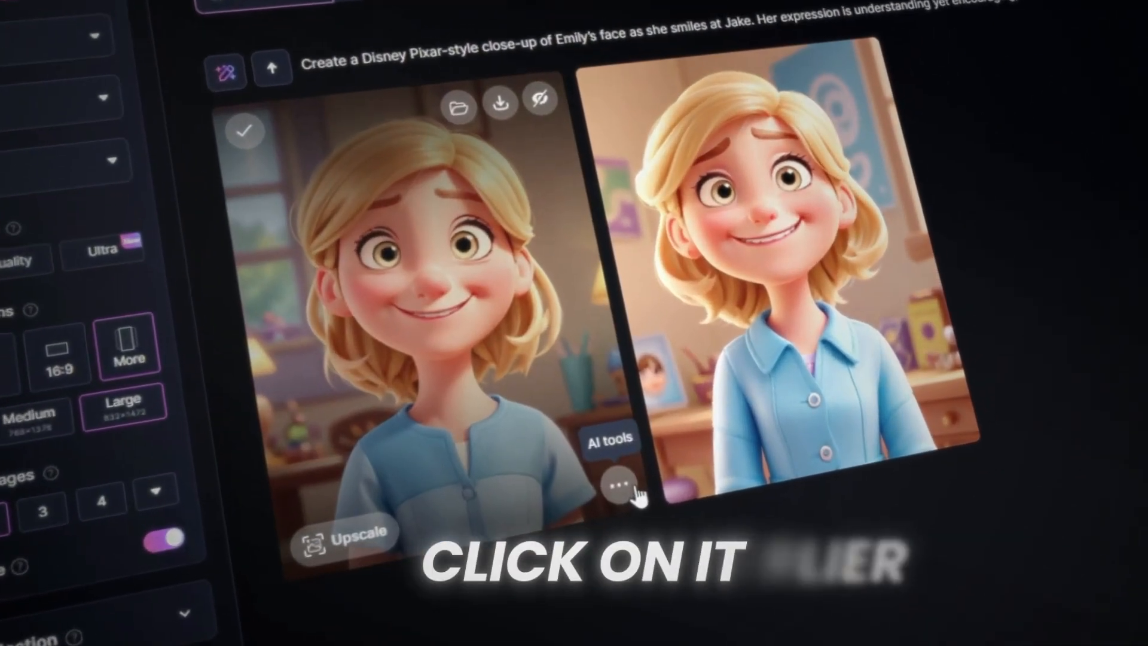
left_click(610, 497)
left_click(598, 407)
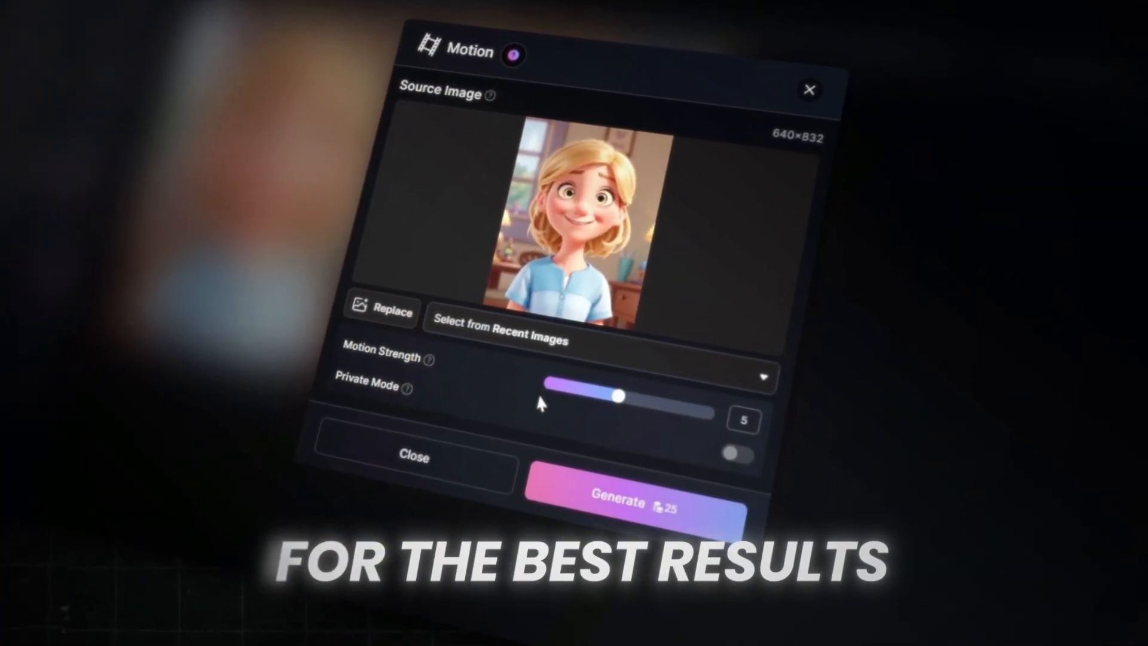
left_click_drag(643, 386, 598, 389)
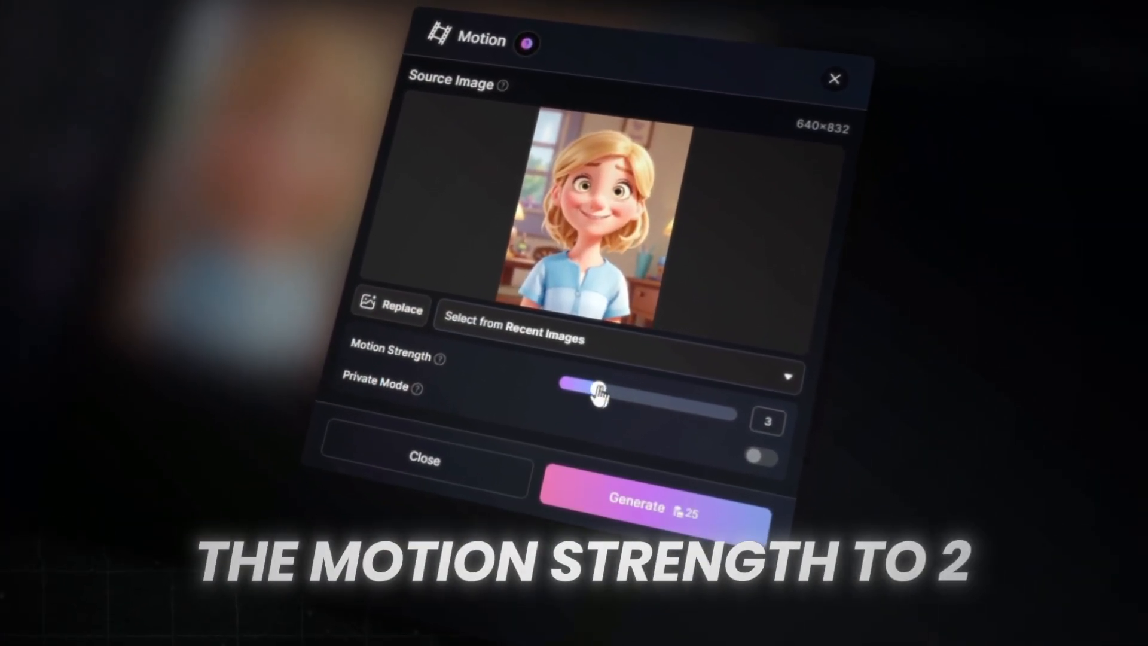
left_click(646, 494)
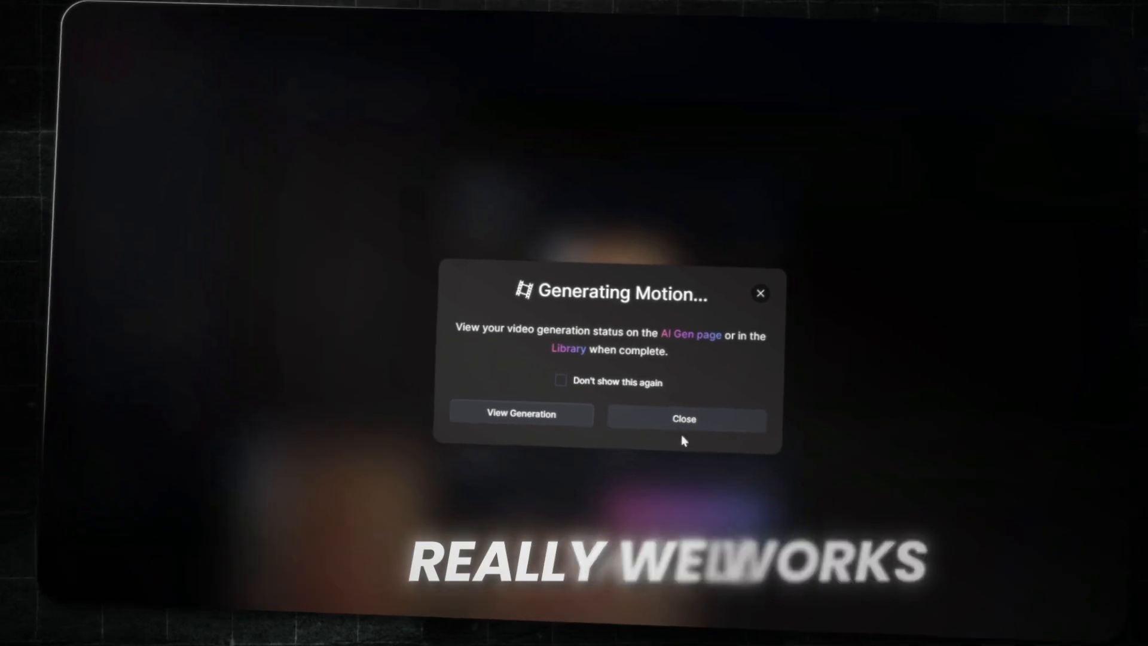
left_click(700, 411)
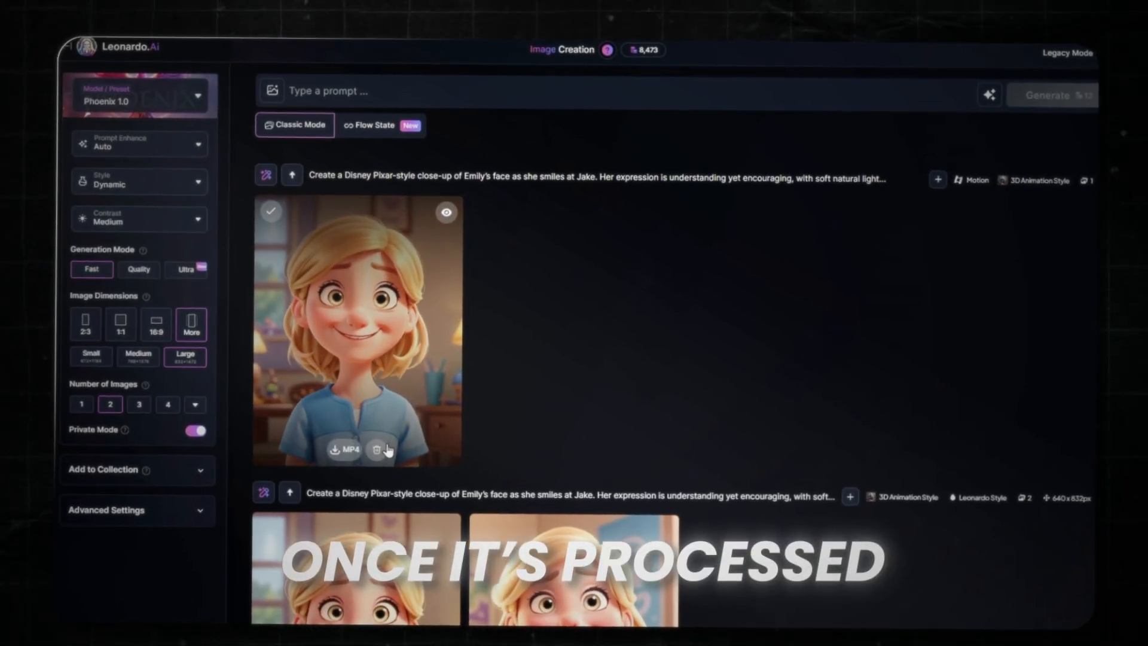
left_click(387, 448)
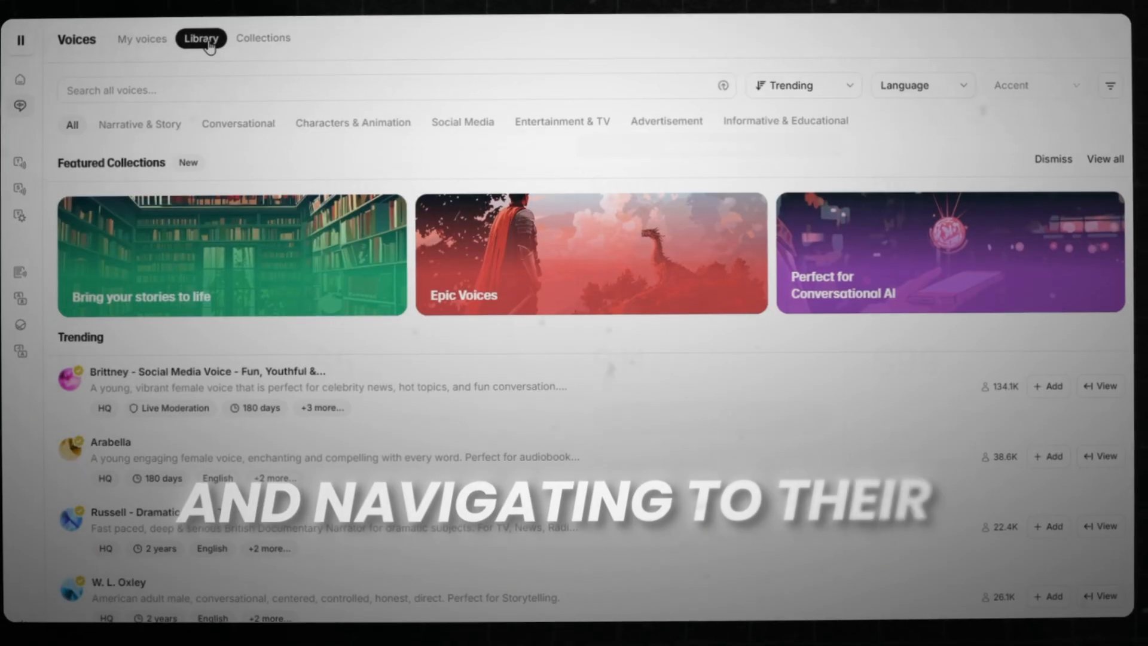
- Switch to the ElevenLabs voice library, look through the voice filter options and restrict the voices to Narrative & Story
left_click(1087, 100)
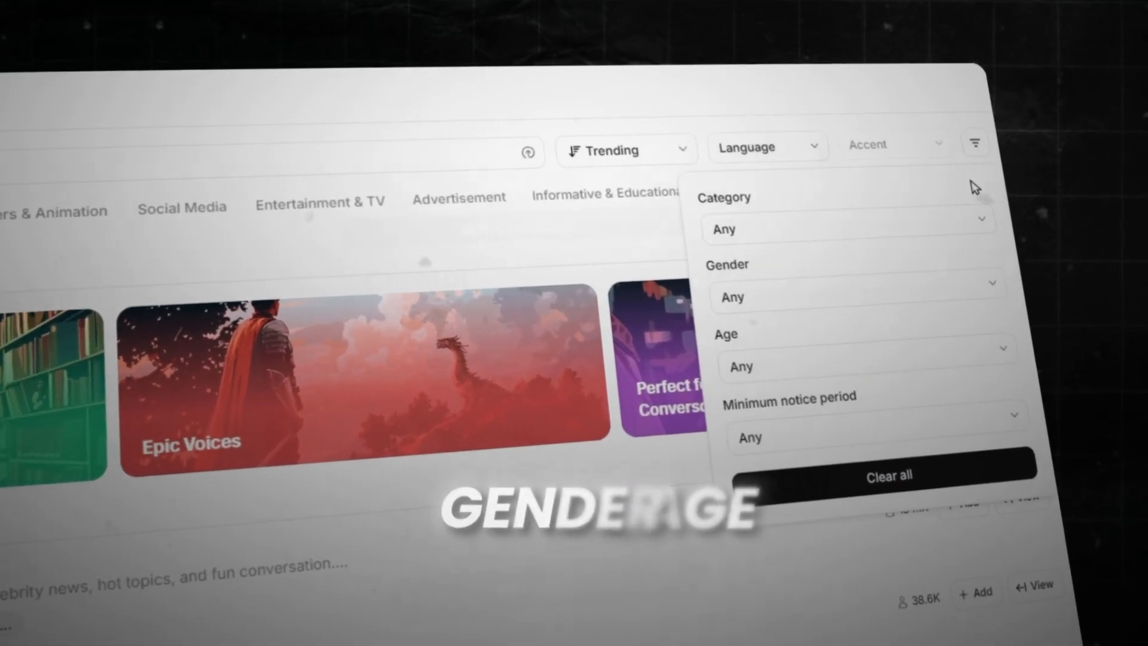
left_click(812, 148)
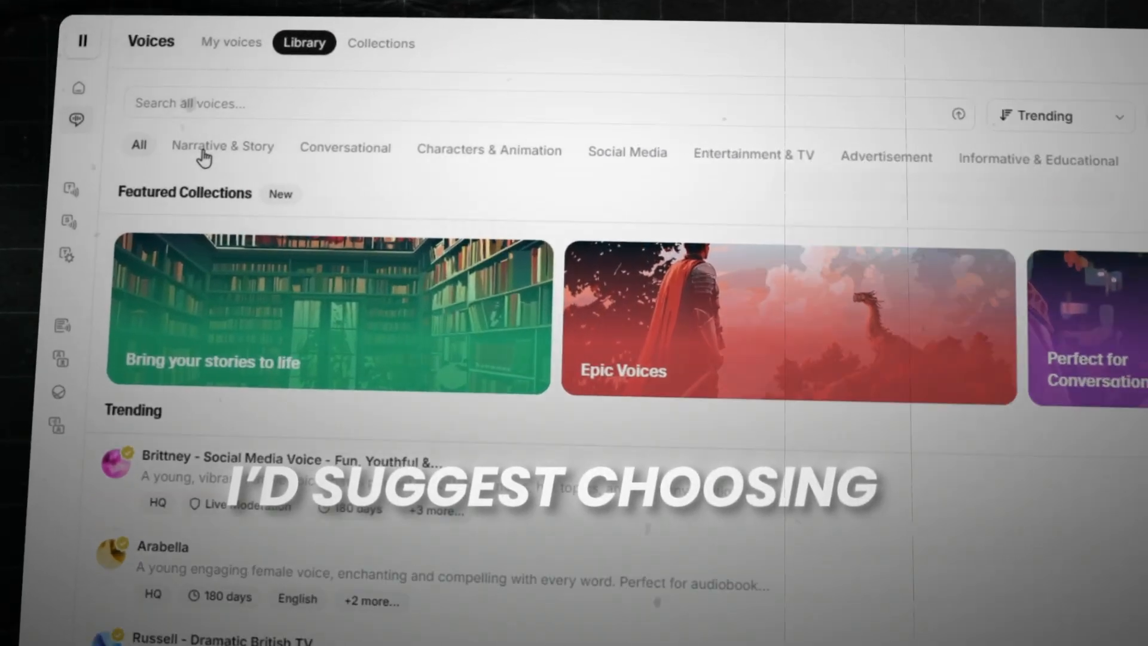
left_click(136, 132)
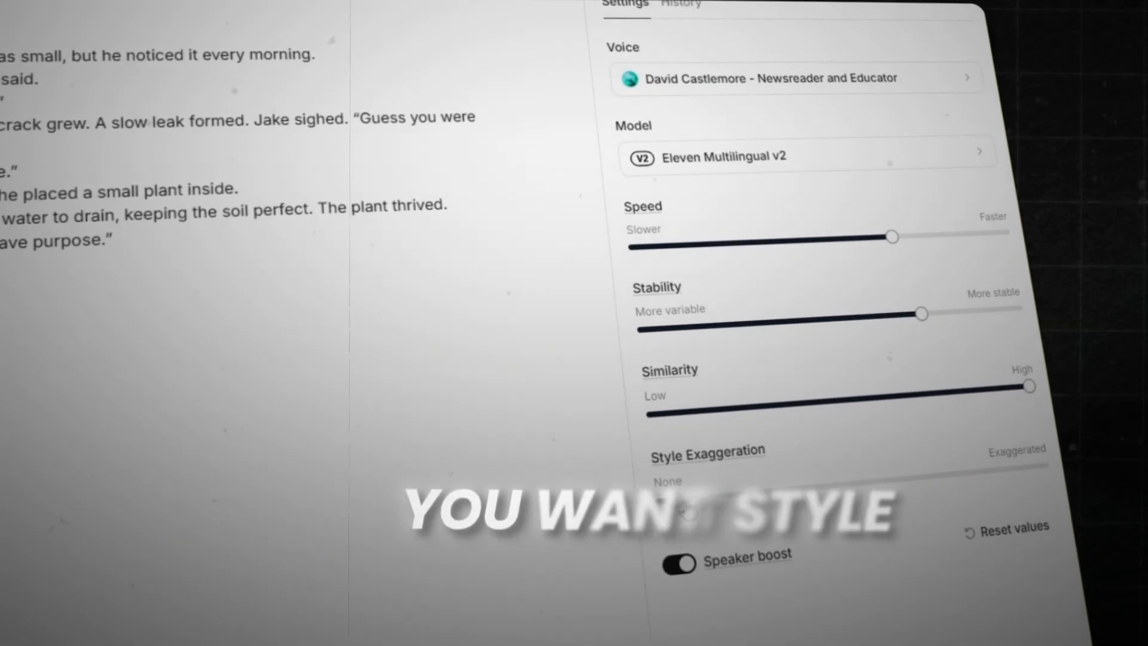
- Adjust the Style Exaggeration of the text-to-speech voice for the coffee cup script
left_click_drag(662, 490, 697, 499)
left_click(571, 548)
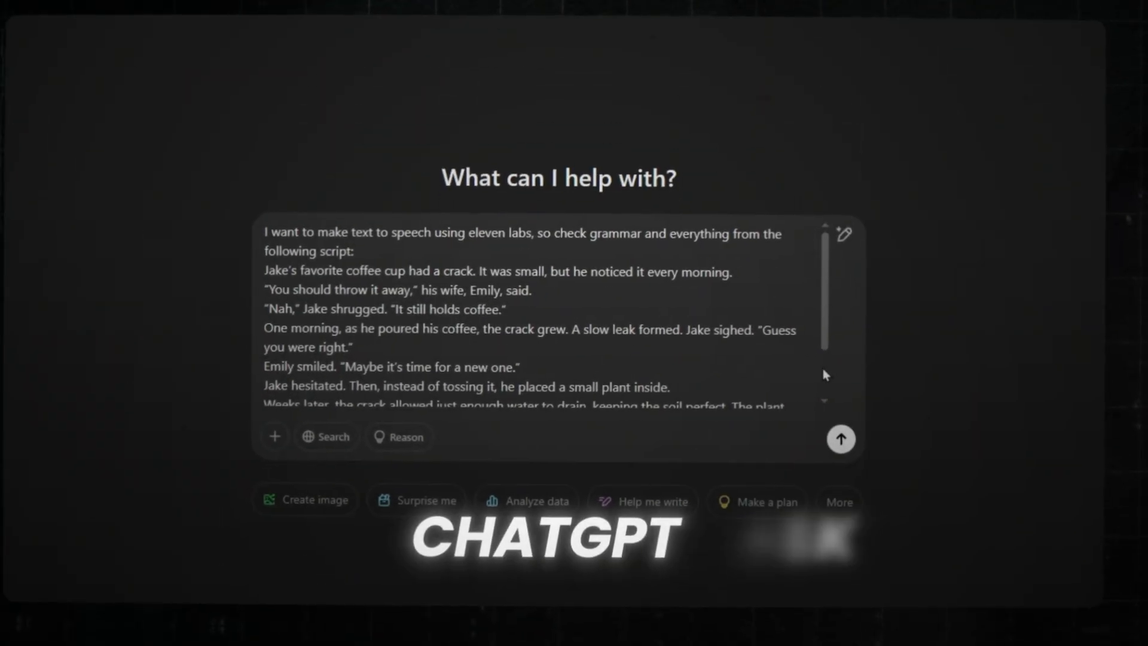
- Have ChatGPT check the grammar of the coffee cup script for text to speech and review the refined version
scroll(820, 332, "down", 3)
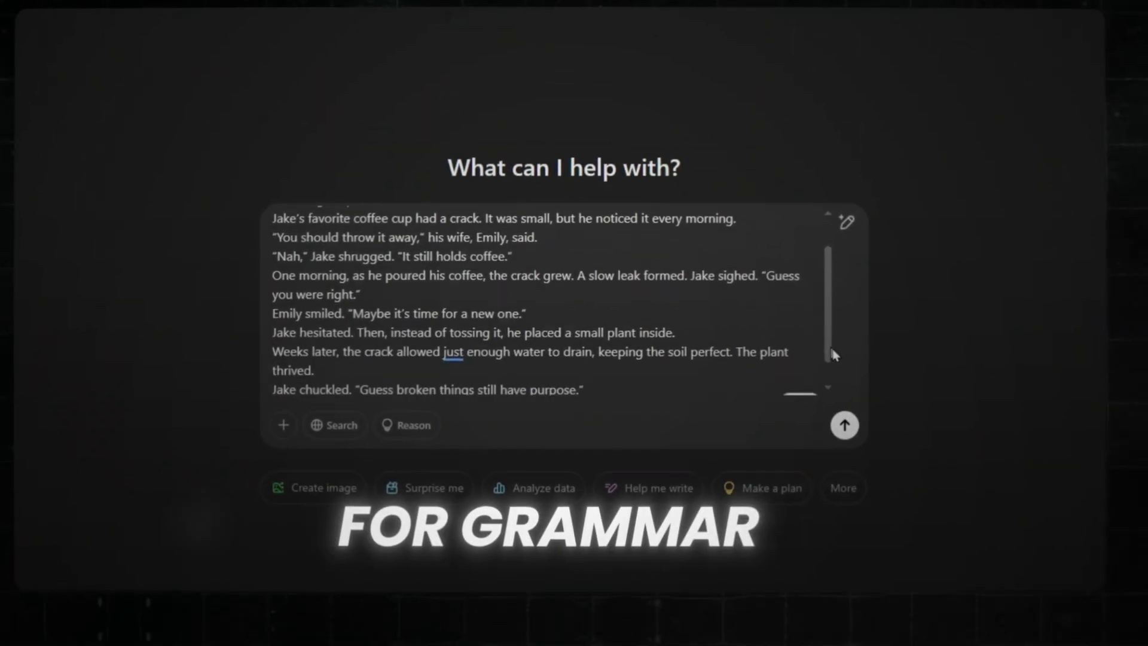
left_click(844, 422)
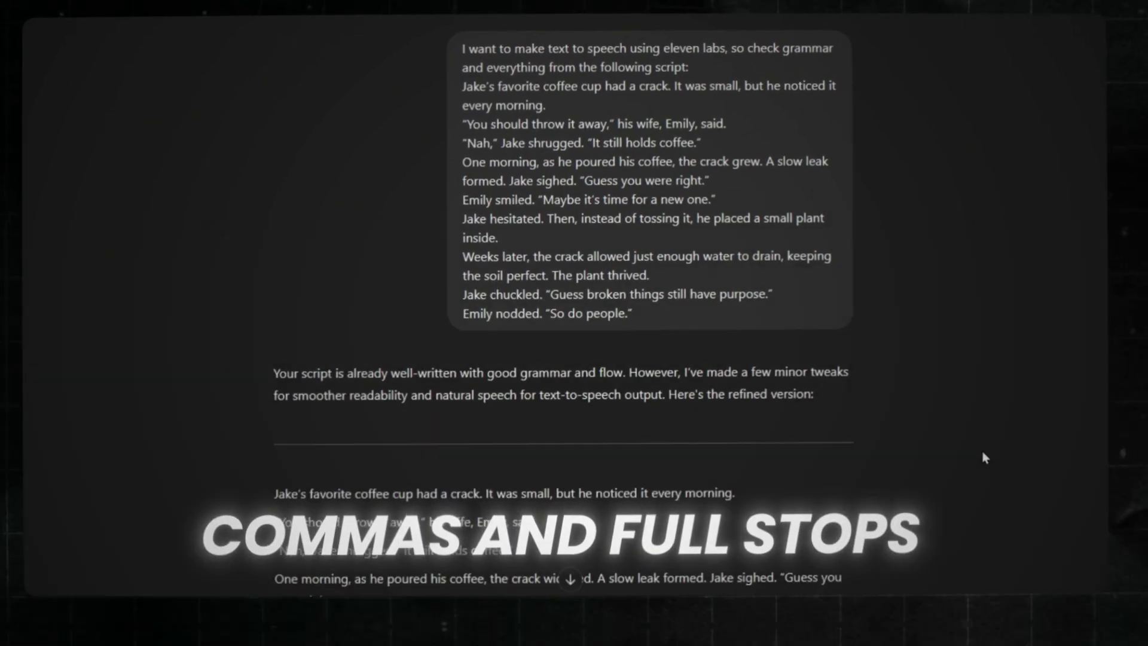
scroll(998, 477, "down", 2)
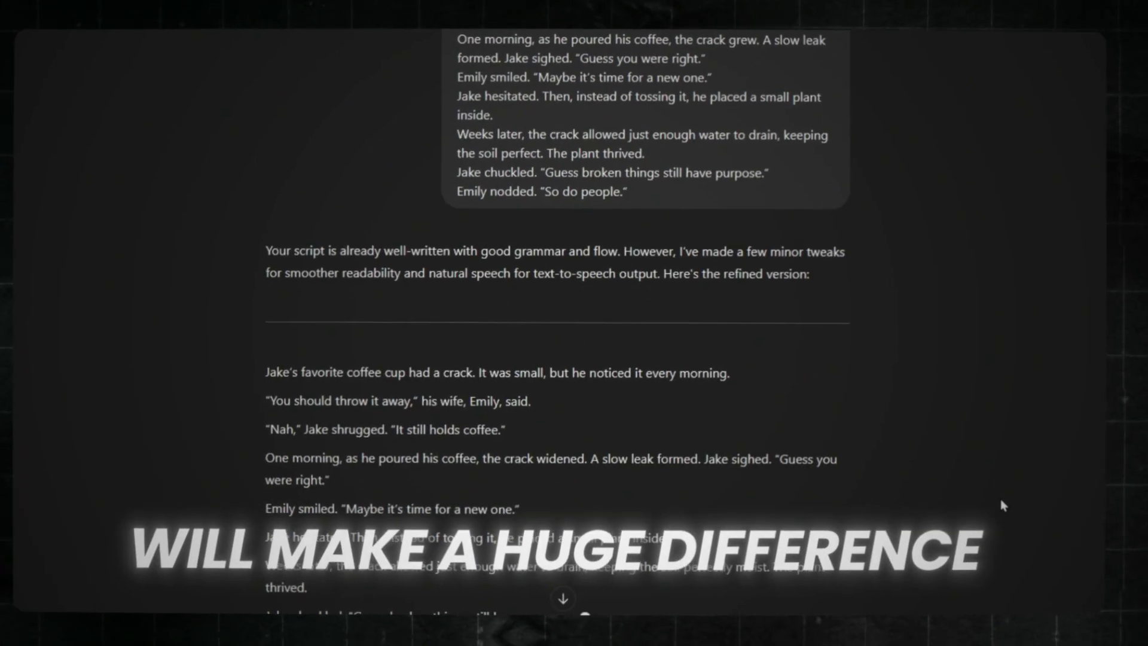
scroll(1000, 501, "down", 2)
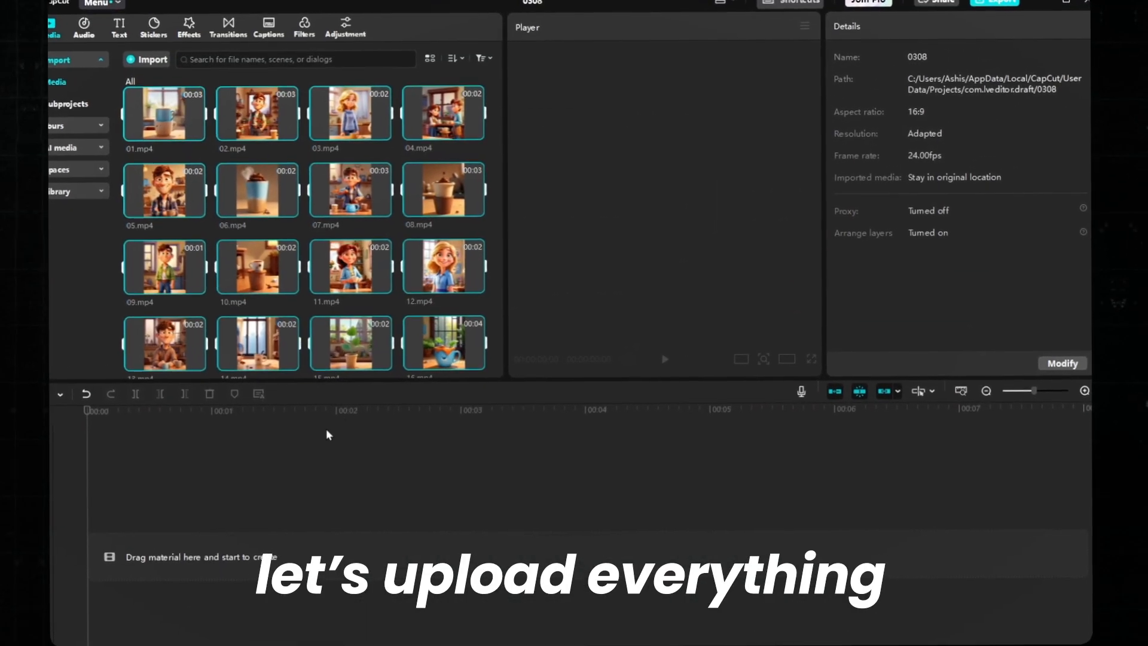
- Switch to CapCut and place the voice-over MM_audio 01.mp3 at the start of the timeline
scroll(326, 286, "down", 3)
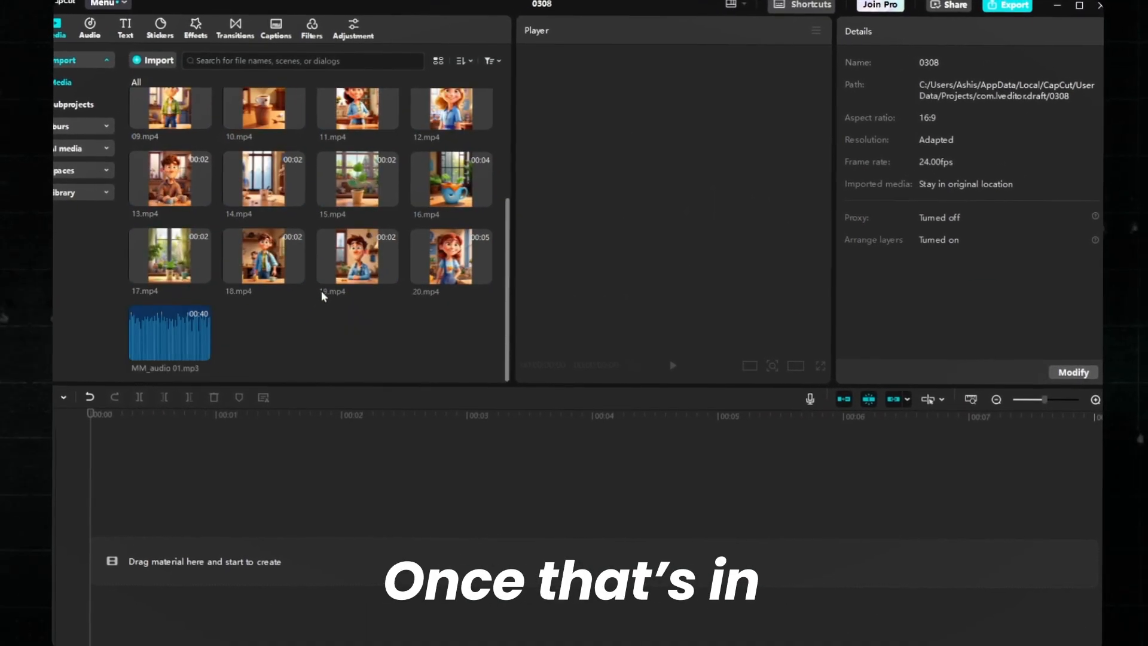
left_click_drag(213, 325, 90, 556)
left_click_drag(345, 424, 338, 421)
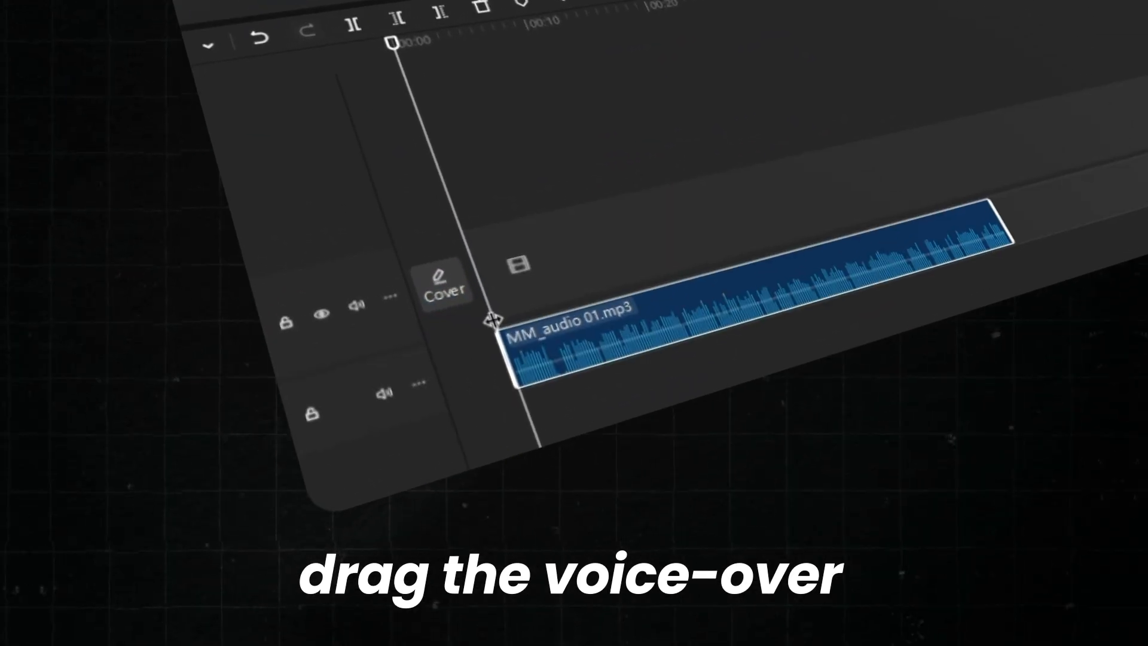
- Cut the silent section from 00:00:02:14 to about 00:00:03:00 out of the voice-over and close the gap it leaves
left_click(487, 168)
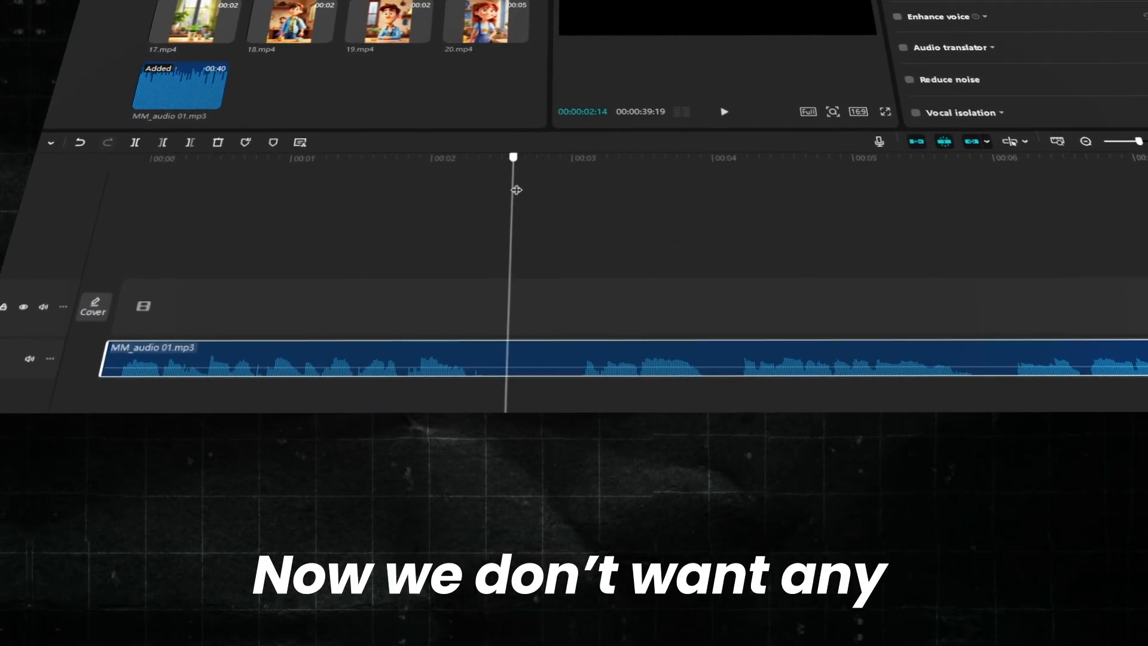
key("ctrl+b")
left_click_drag(598, 62, 643, 66)
key("ctrl+b")
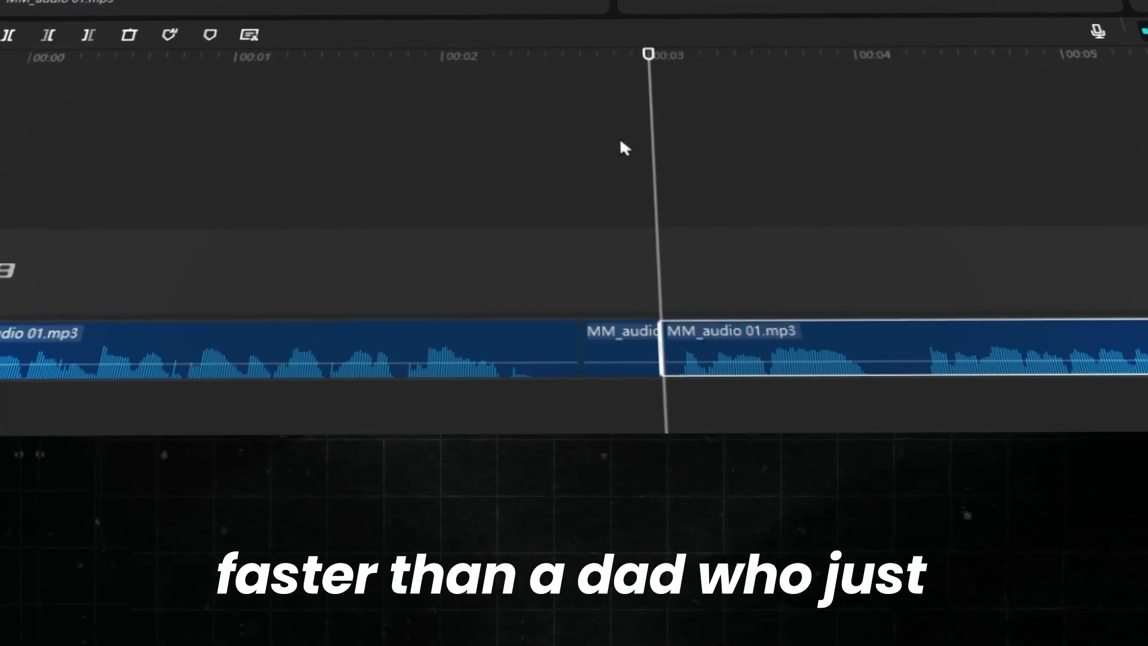
left_click(616, 326)
key("Delete")
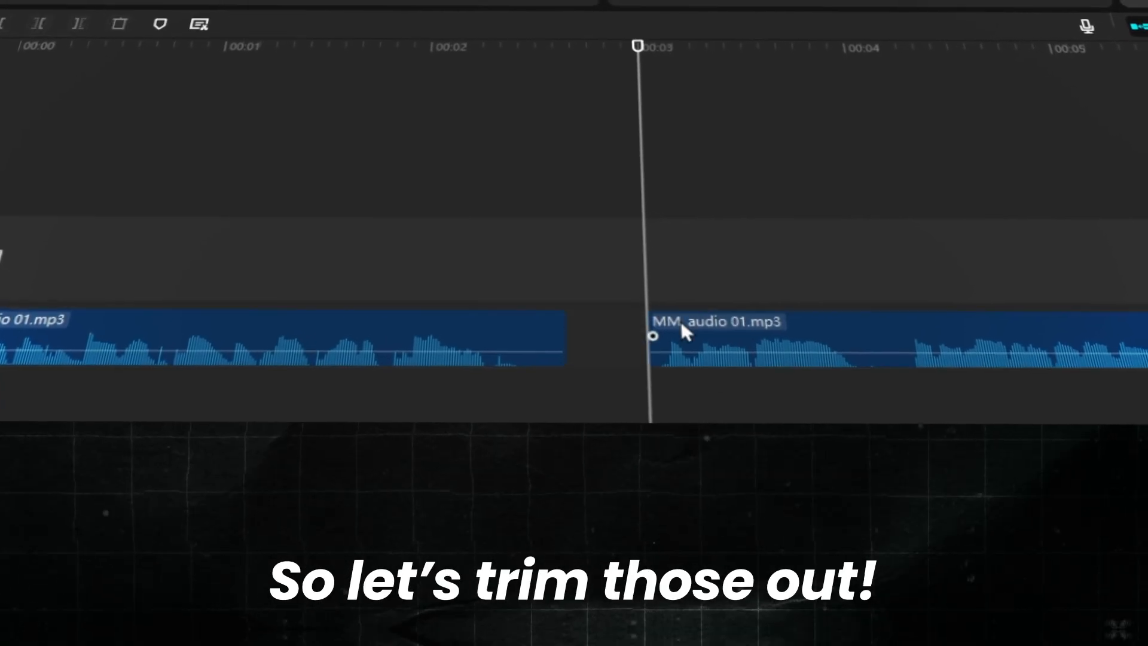
left_click_drag(681, 323, 625, 330)
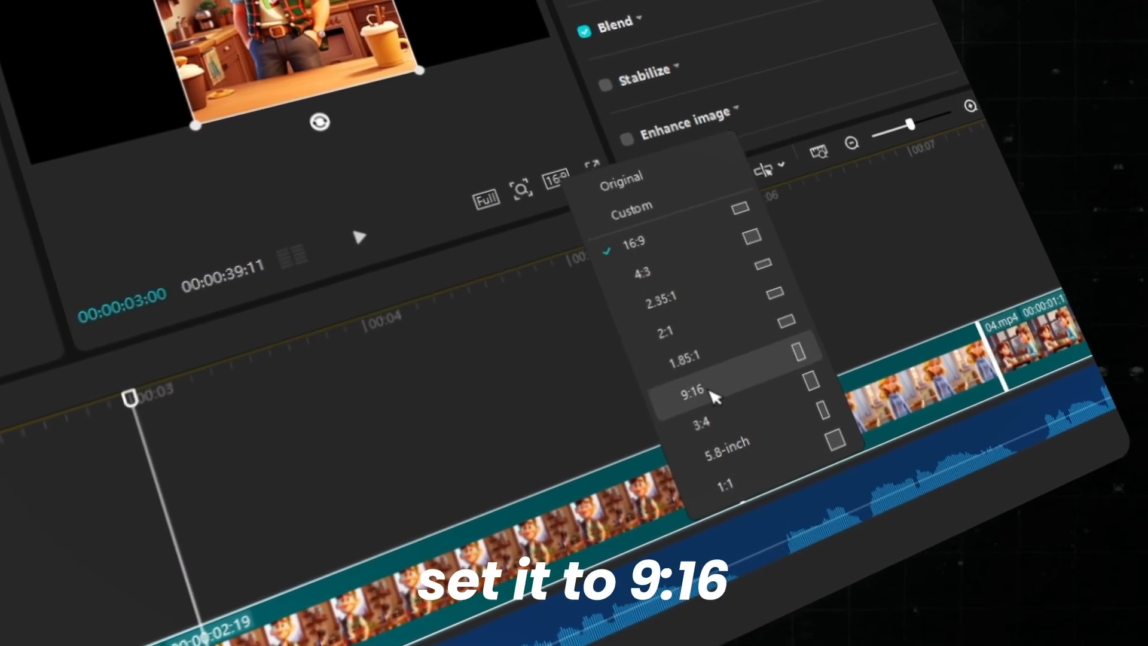
- Set the project's aspect ratio to 9:16 and scale the video clips to 142% to fill the frame
left_click(709, 397)
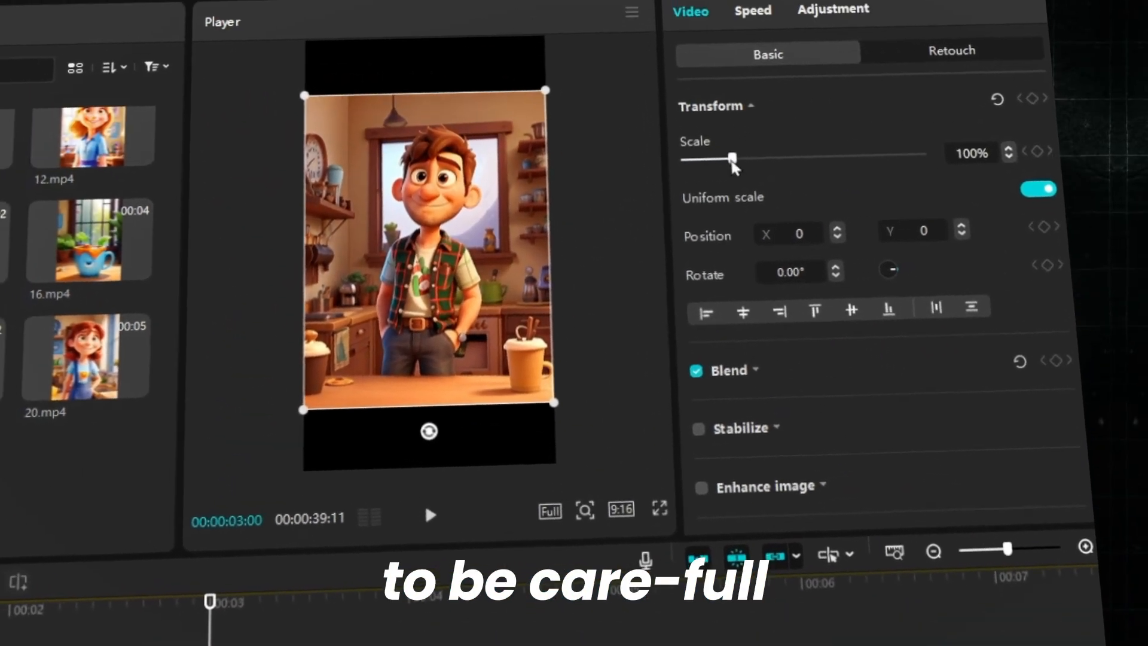
left_click_drag(733, 161, 759, 185)
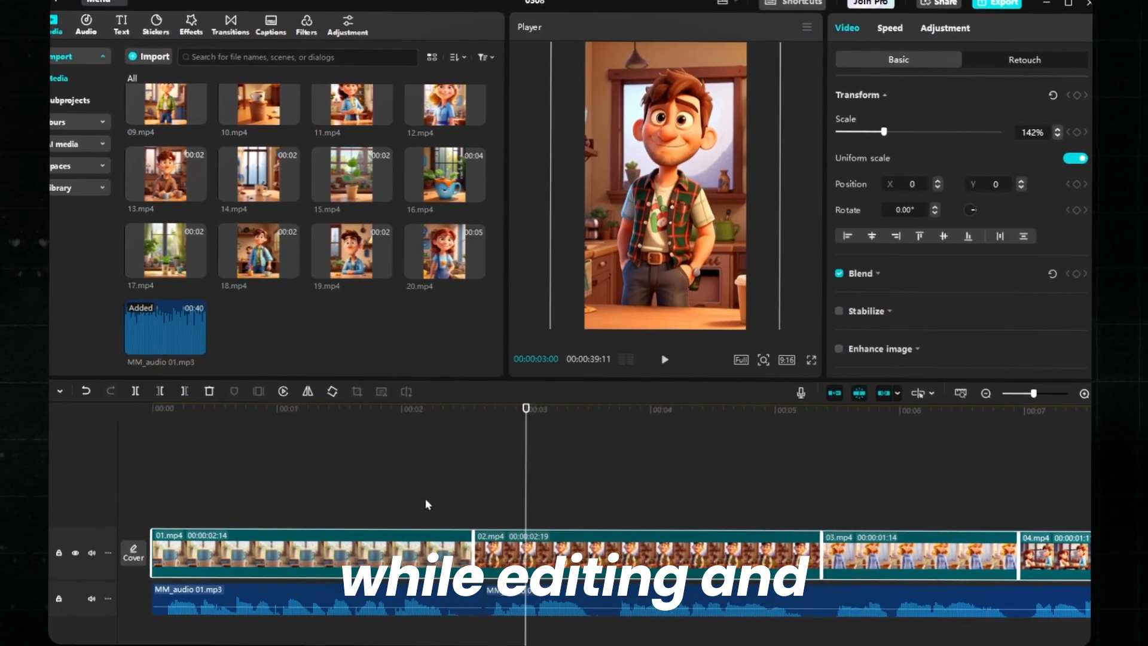
left_click(421, 494)
- Apply the Zoom 1 entrance animation to the clip 01.mp4 for a slow zoom effect
left_click_drag(423, 435, 310, 440)
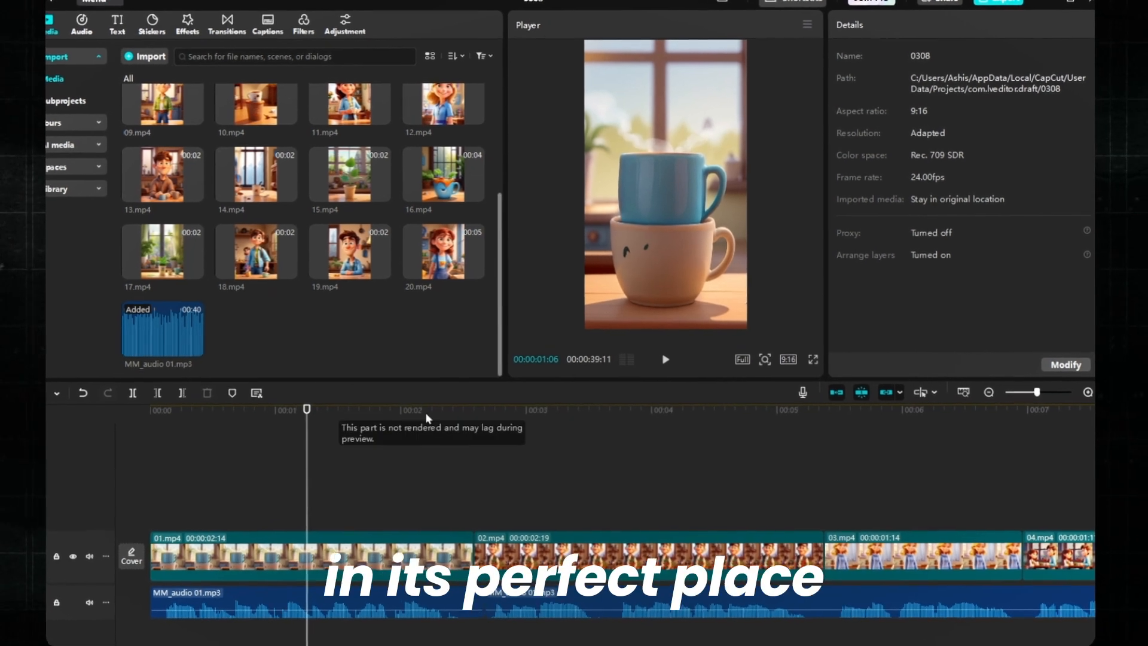
left_click(334, 547)
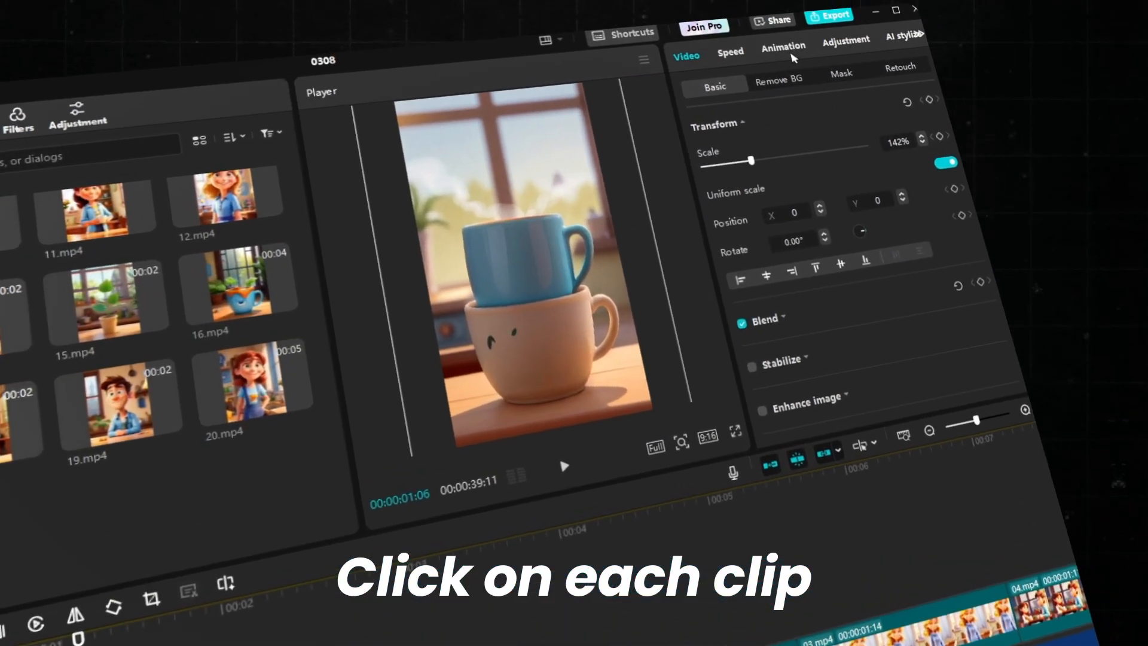
left_click(784, 47)
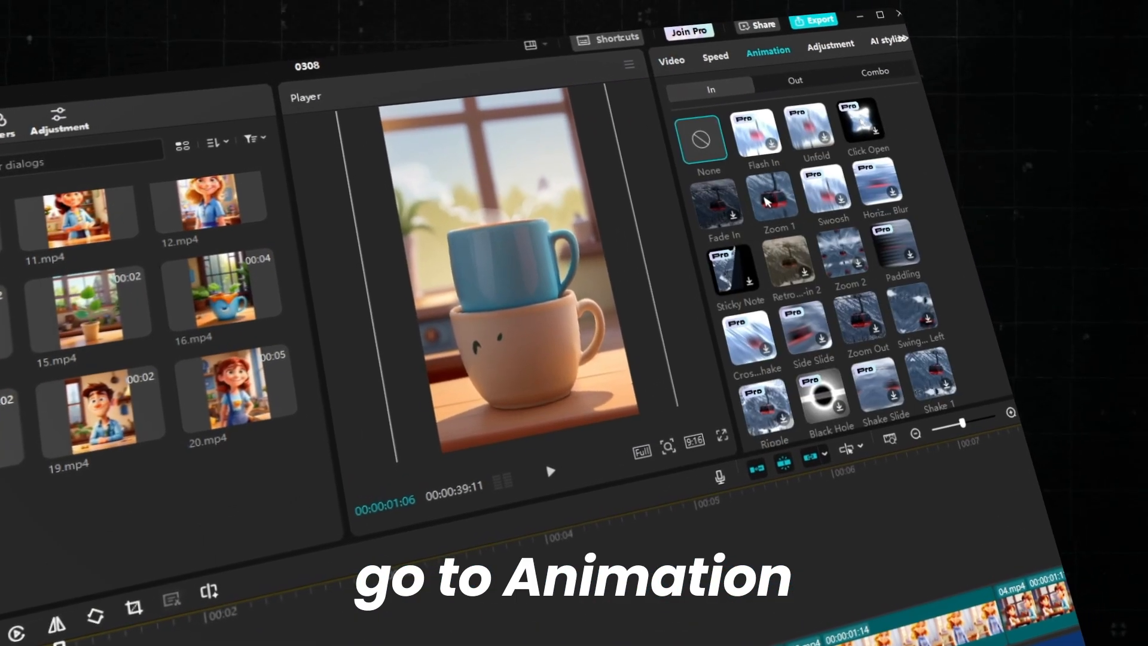
left_click(785, 192)
left_click(426, 642)
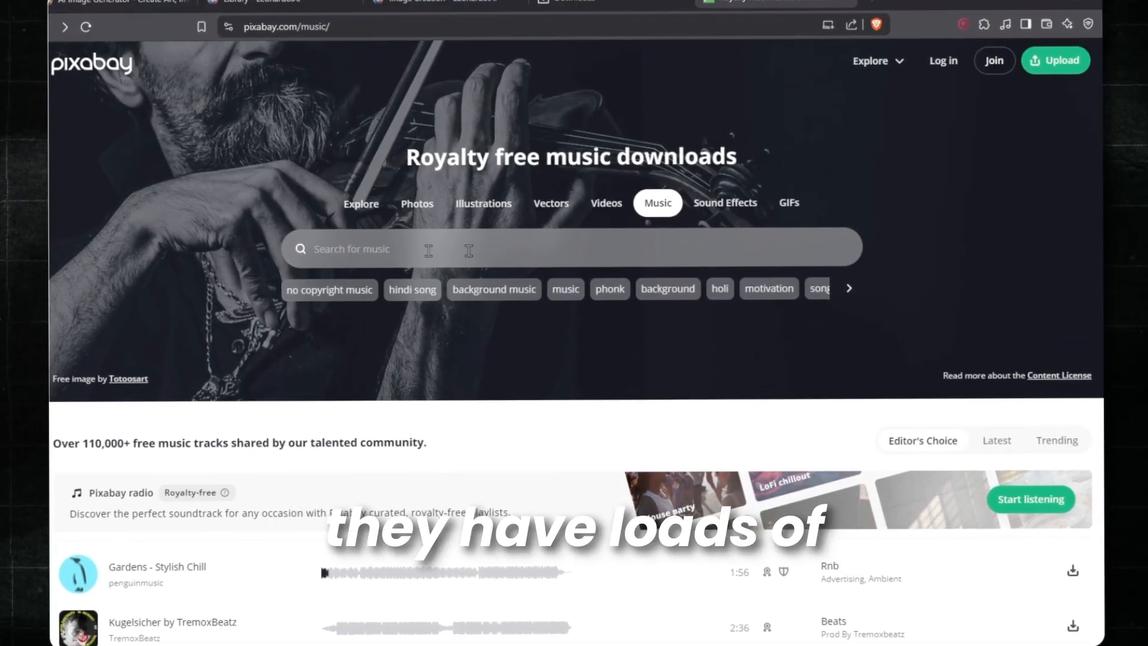
- Switch to Pixabay and search its royalty-free music for "Calm piano"
left_click(429, 250)
type("Cal")
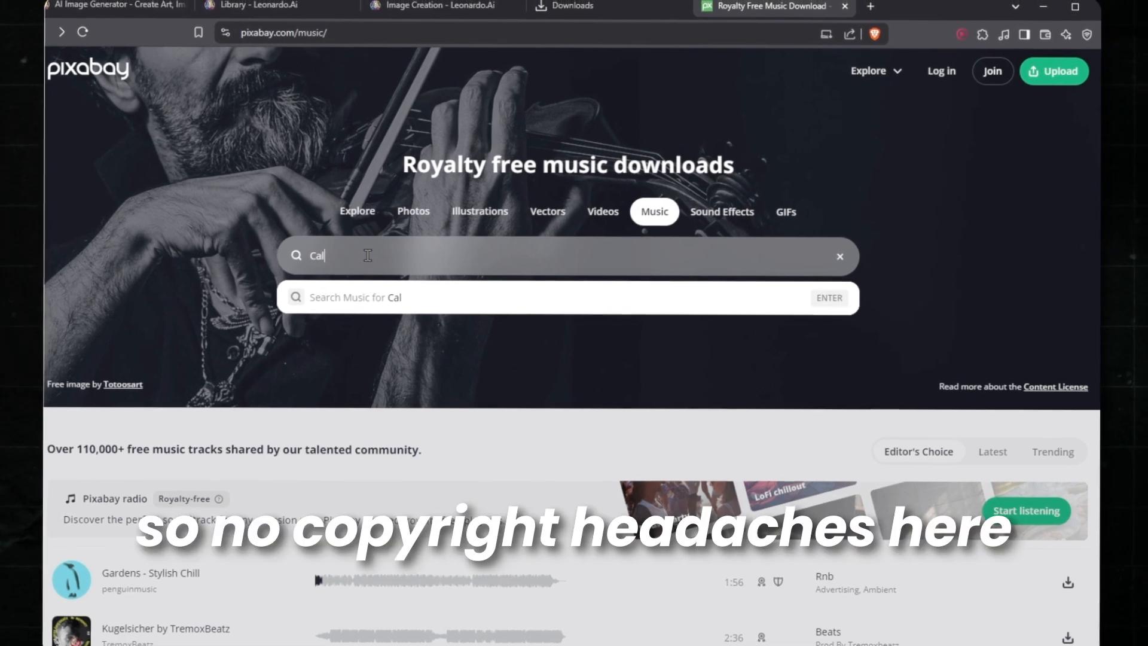
type("m piano")
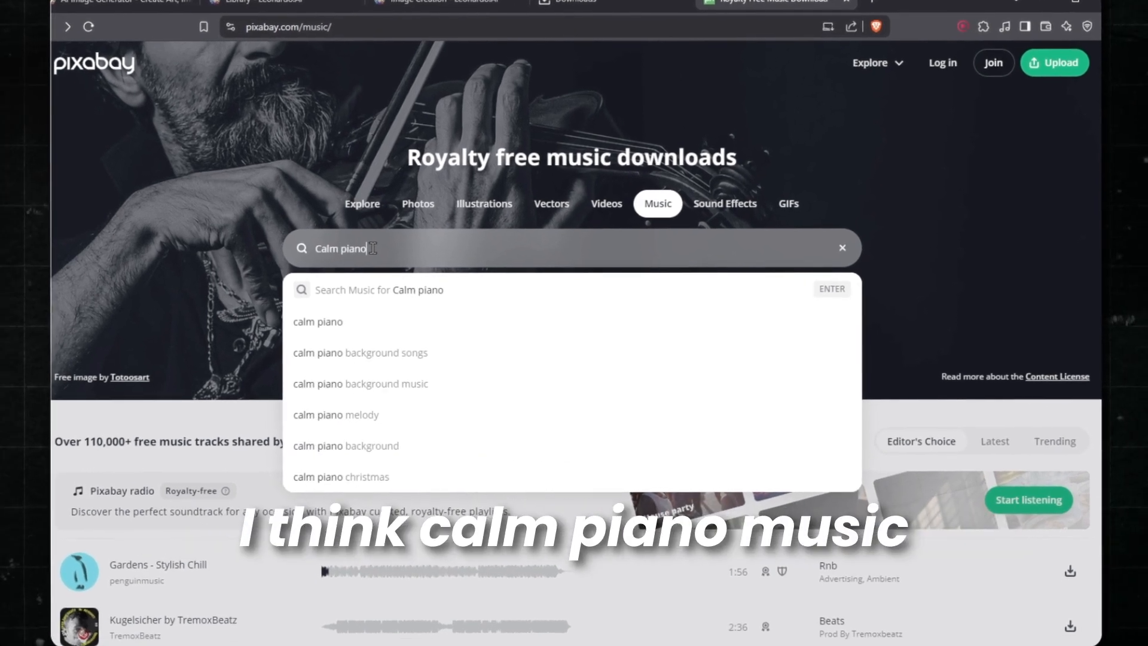
key("Return")
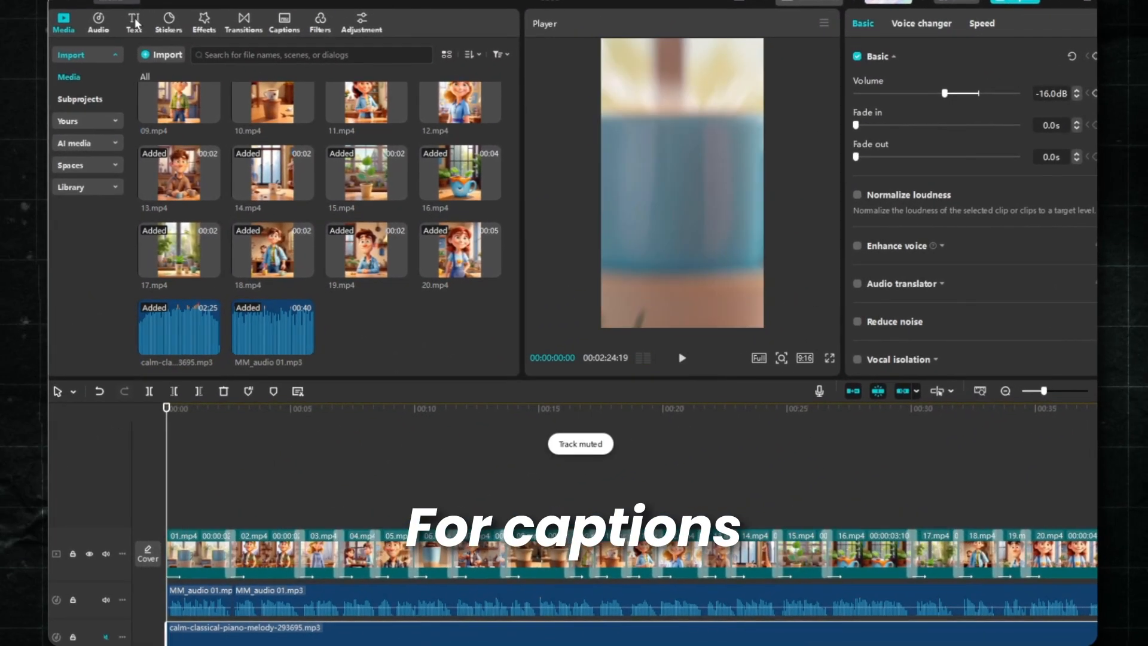
- Generate automatic English captions for the video in CapCut
left_click(135, 23)
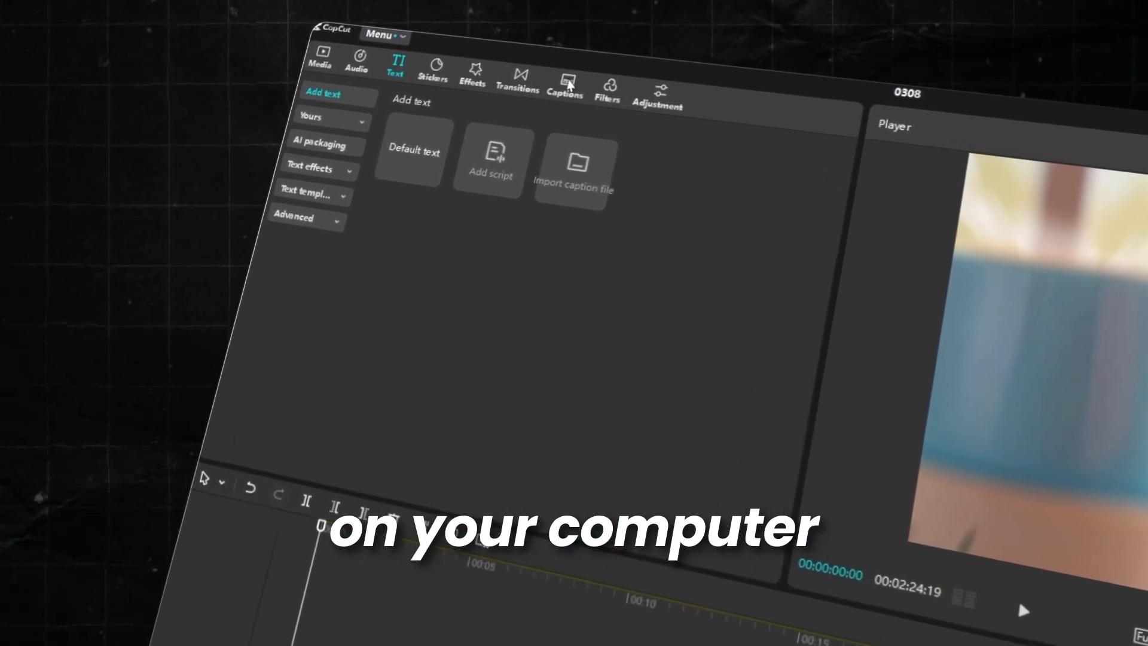
left_click(571, 85)
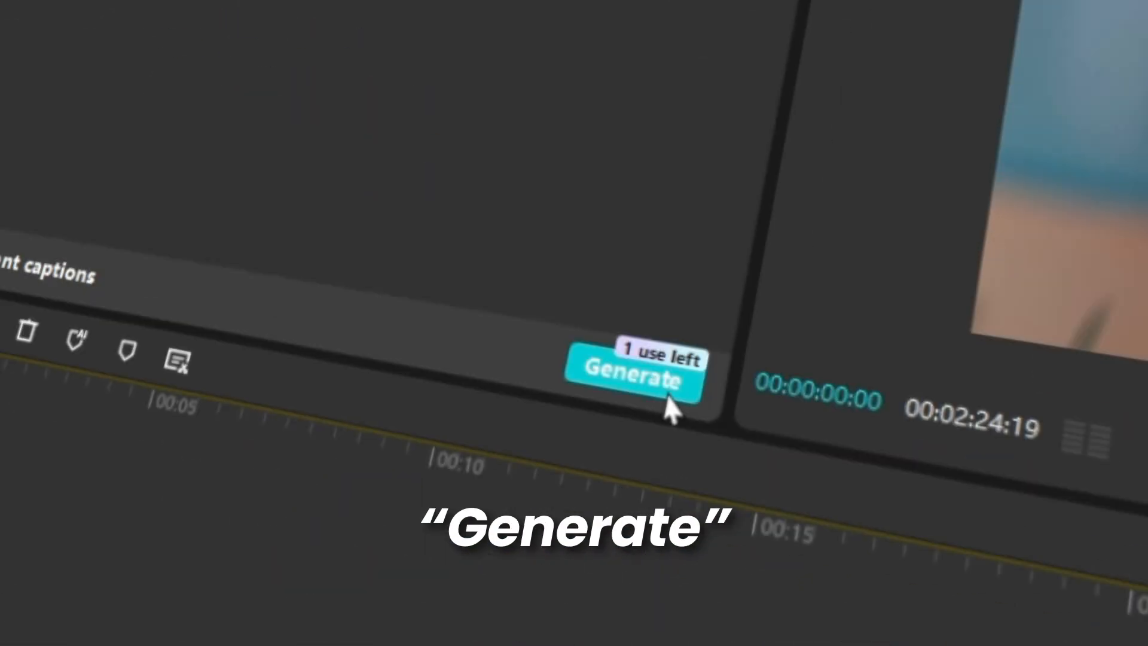
left_click(672, 401)
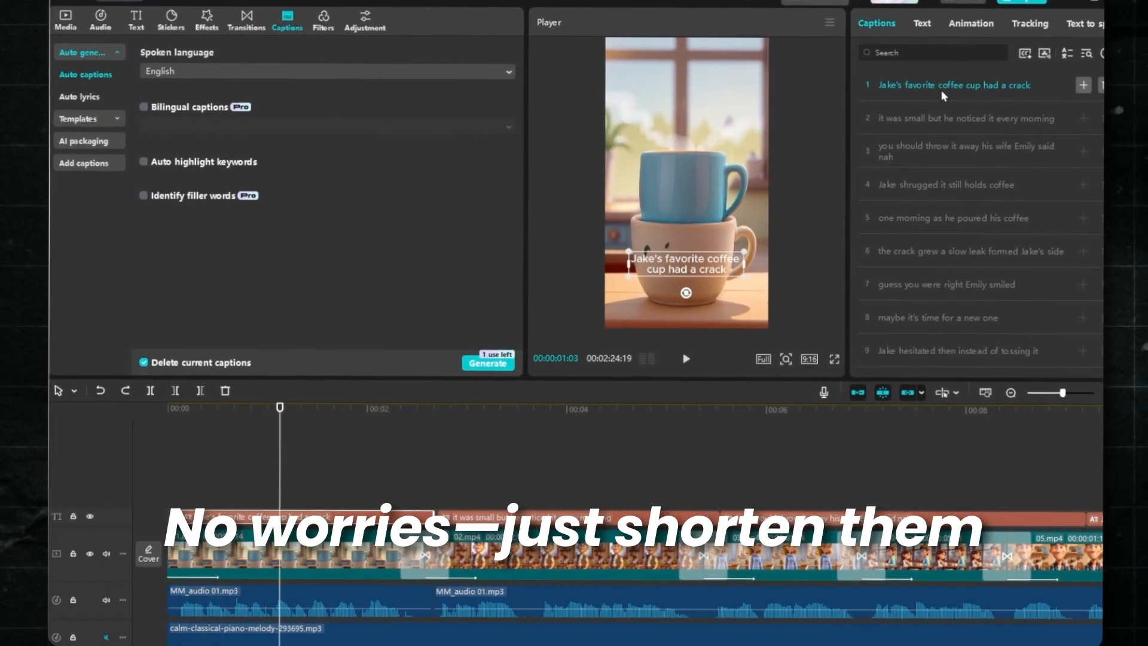
- Split the first caption into two after the word "favorite"
left_click(938, 87)
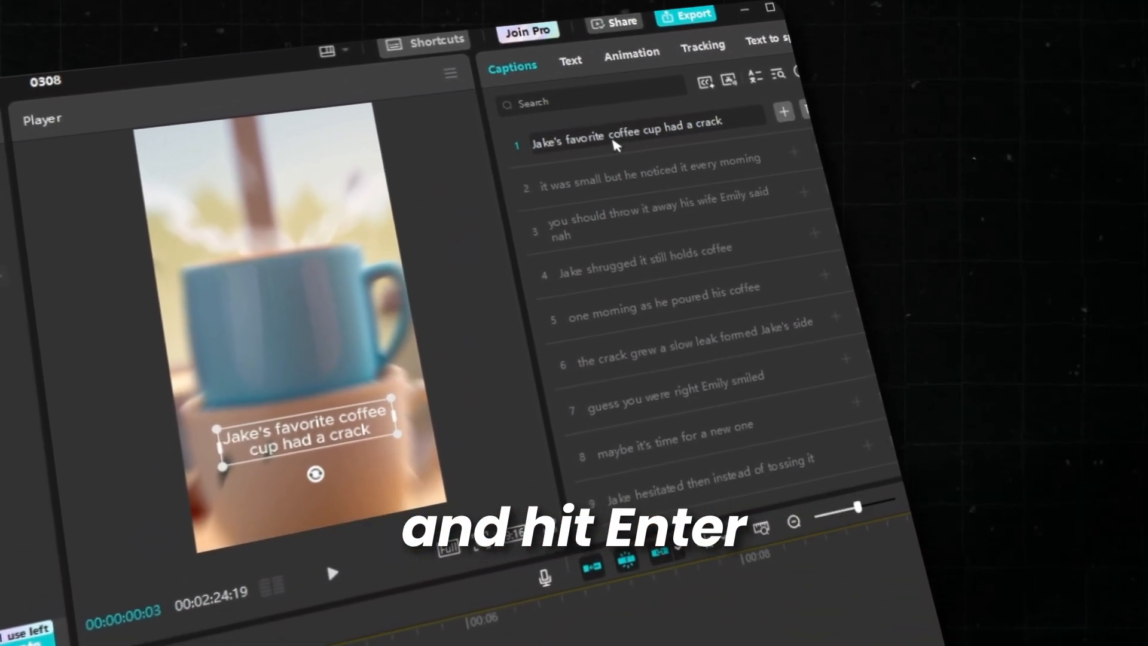
key("Return")
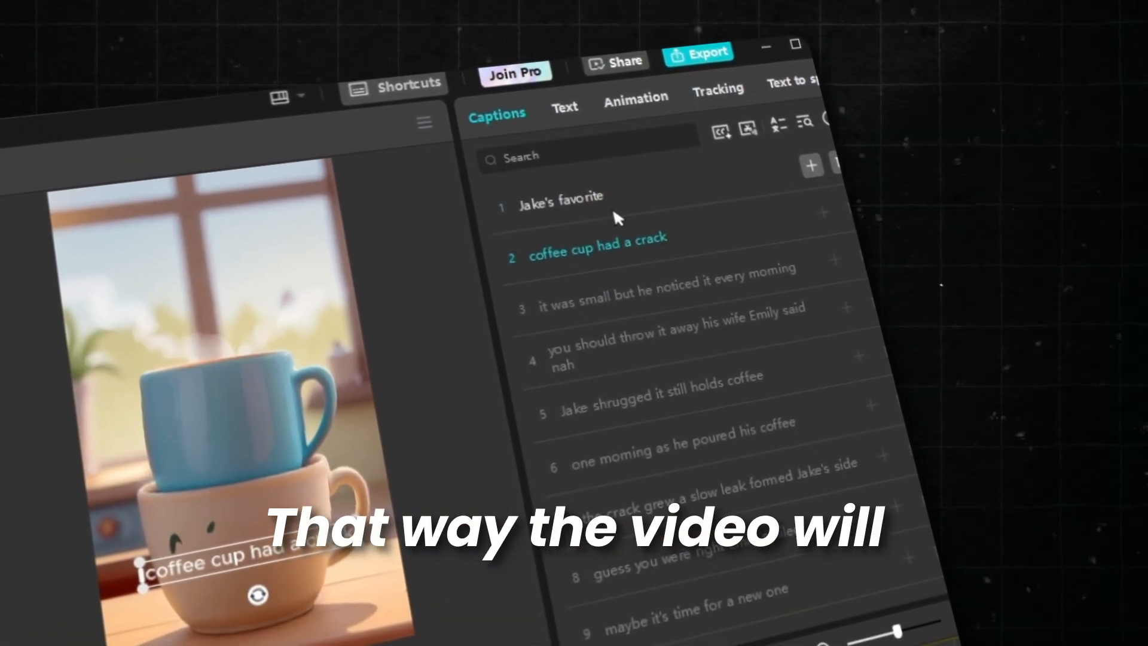